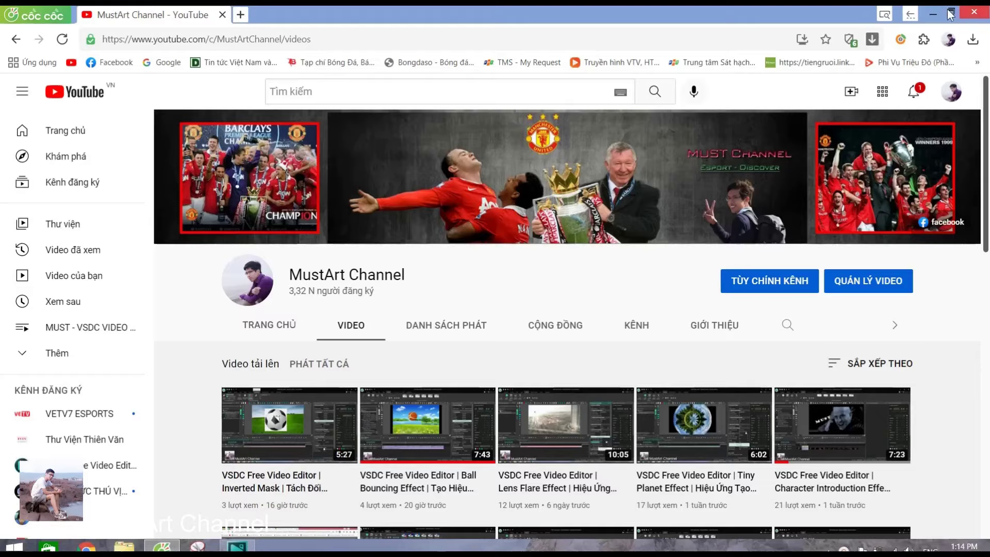
Switch from the browser to VSDC Video Editor and select the car clip and the motorcycle clip in turn
click(970, 11)
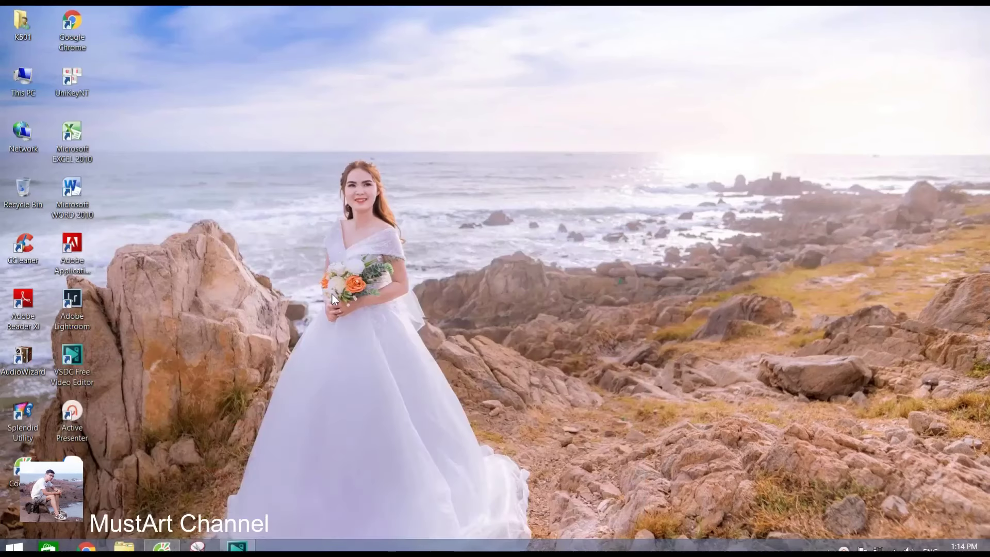
click(242, 545)
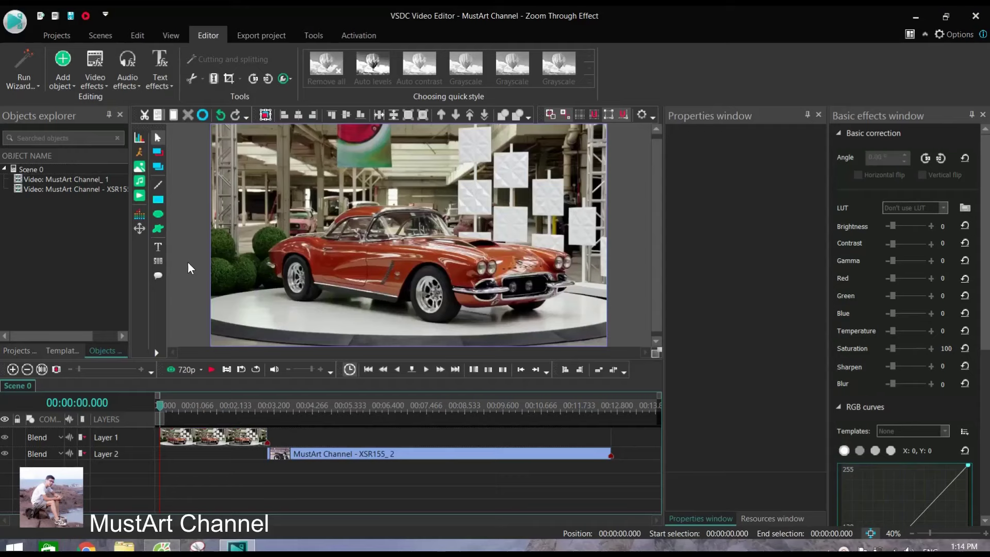
click(217, 444)
click(299, 458)
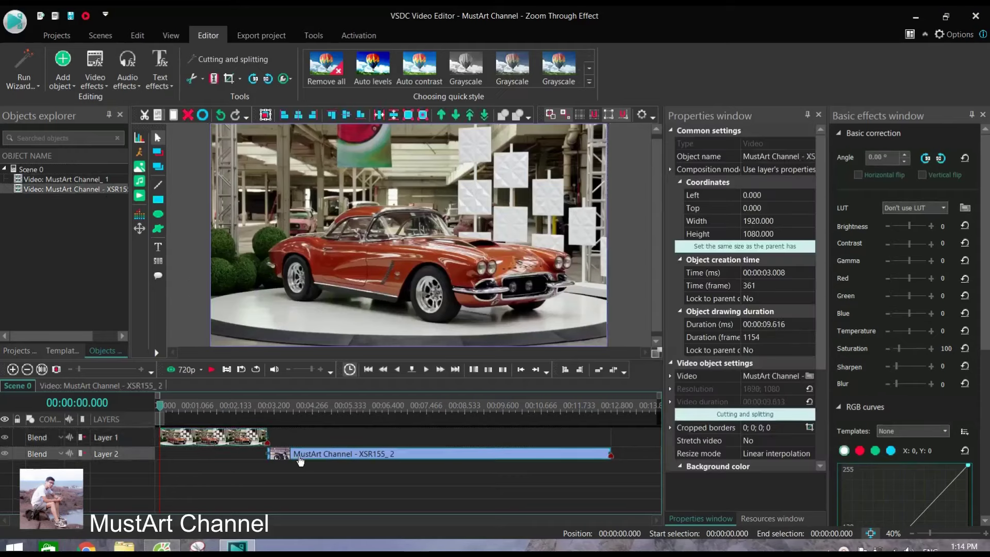
Create a snapshot of the Layer 1 car video at its last frame, 00:00:02.991
click(222, 438)
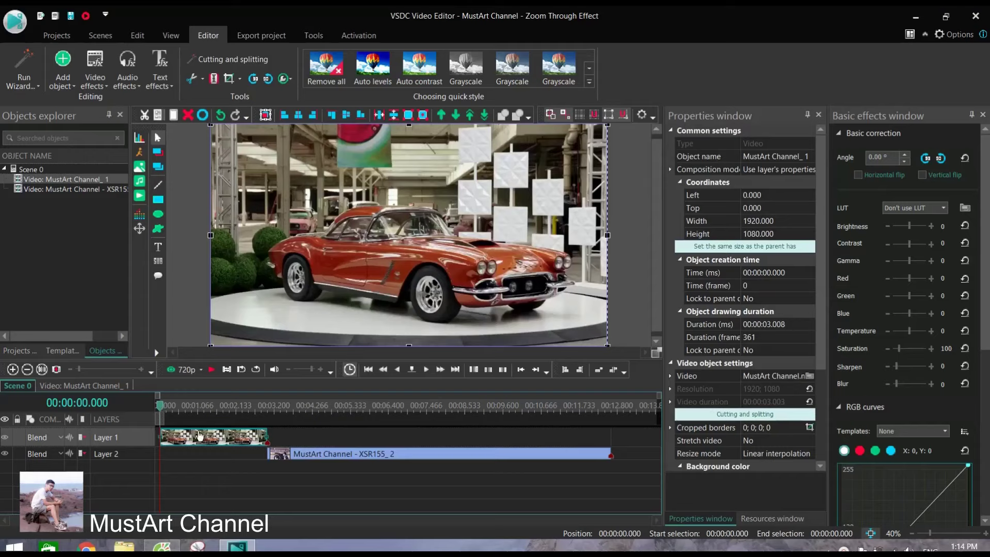
mouse_move(212, 442)
drag(158, 409, 268, 414)
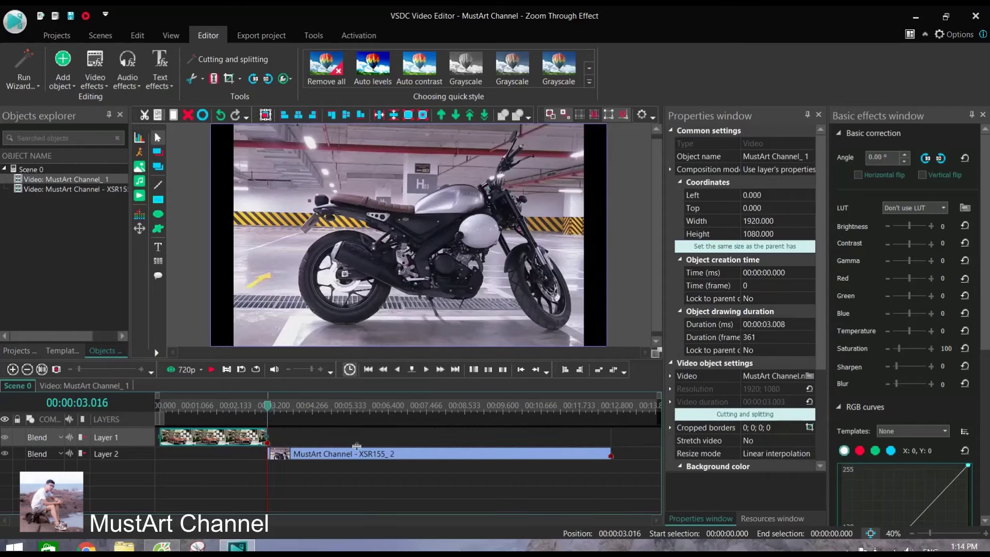
key(Left)
key(Left)
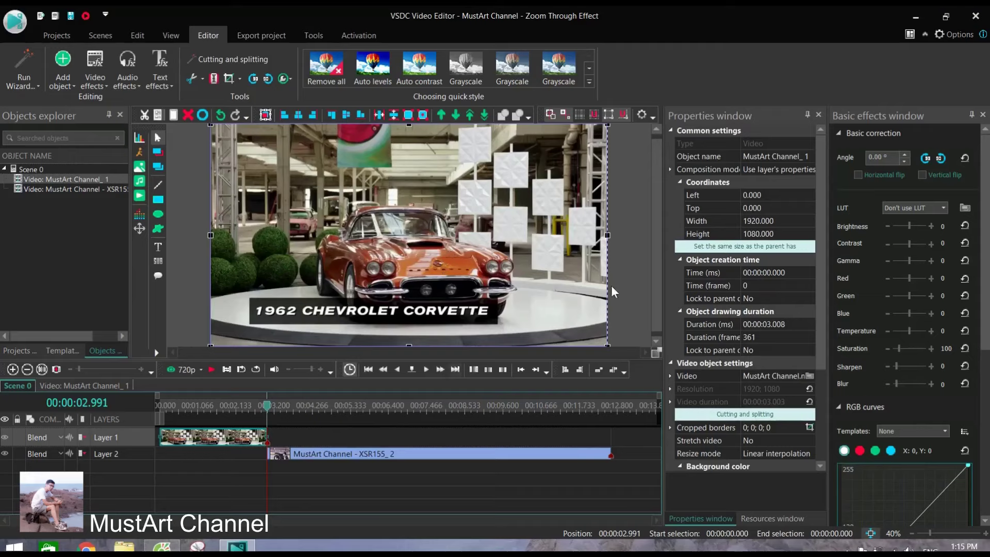
click(290, 79)
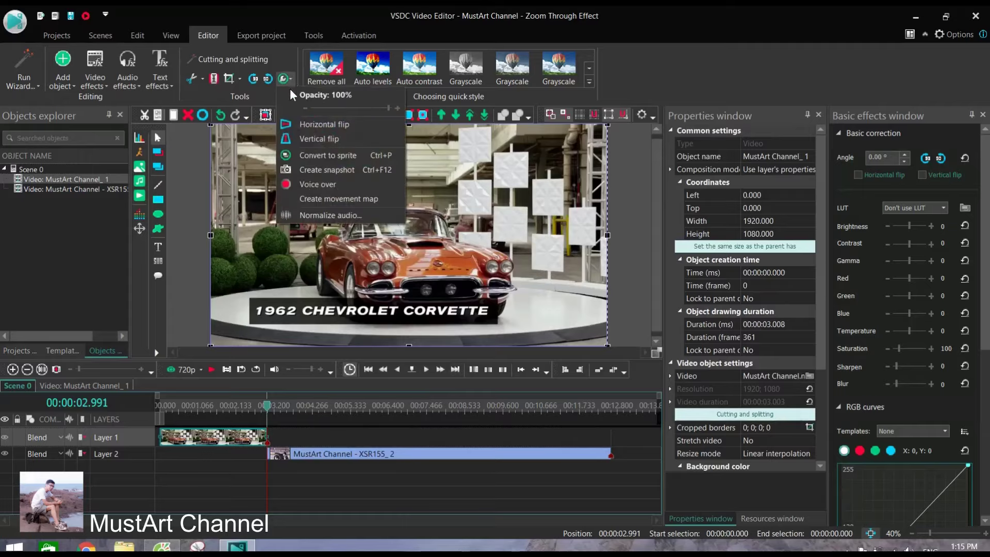
click(323, 171)
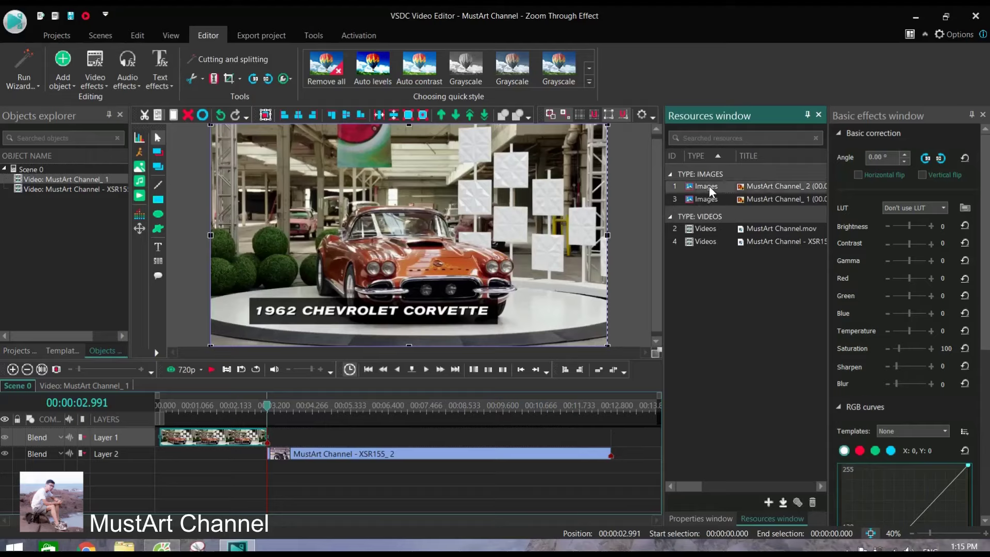
Place the new snapshot image on Layer 1 directly after the car clip and open the image object's own timeline
drag(713, 182, 302, 438)
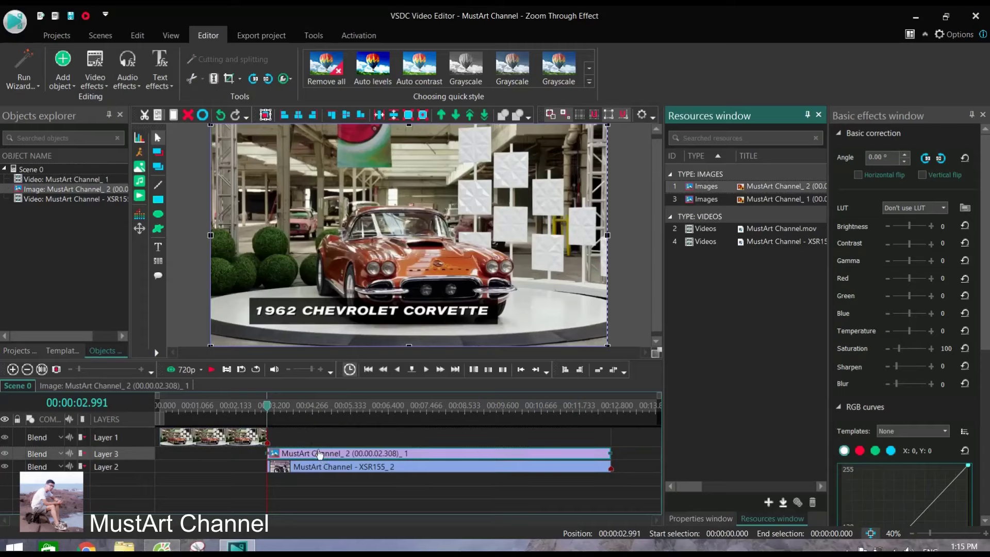
drag(319, 454, 320, 437)
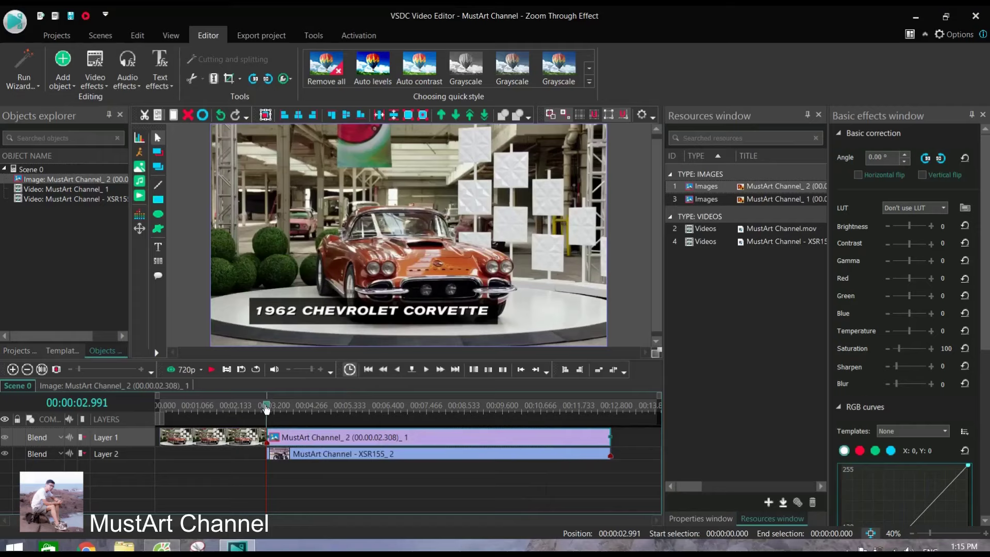
double_click(323, 438)
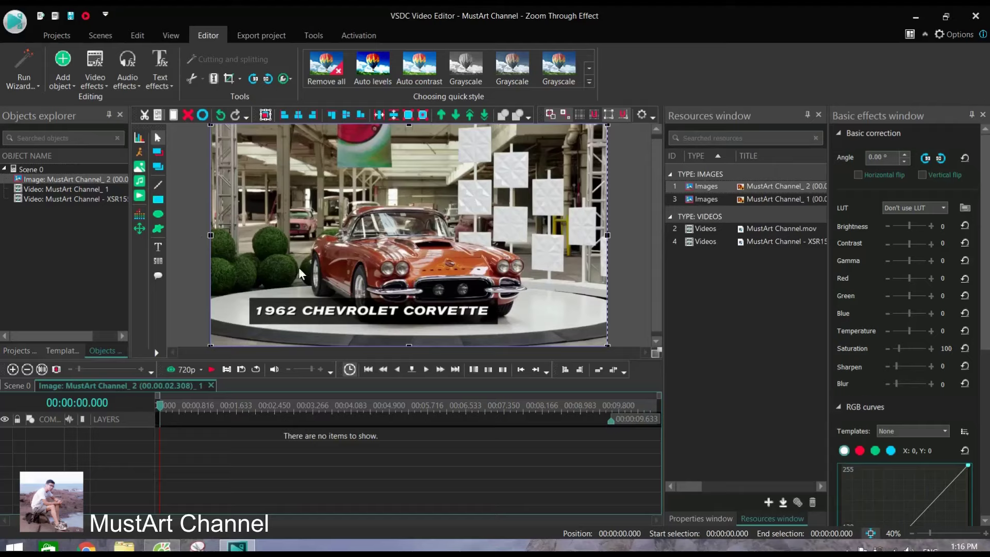
Add an ellipse with the default position settings inside the snapshot, drawn small beside the car's headlight nearest the wheel
click(158, 214)
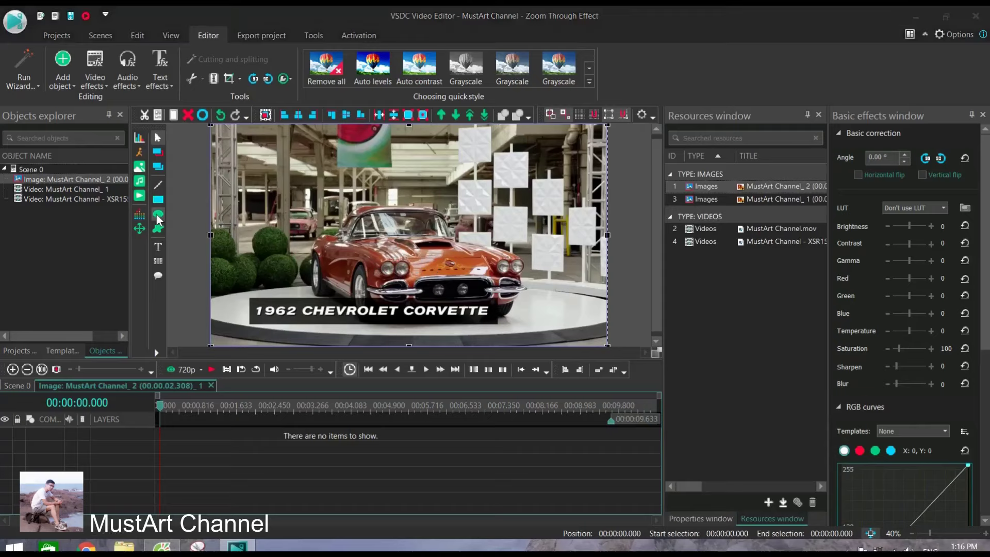
click(593, 339)
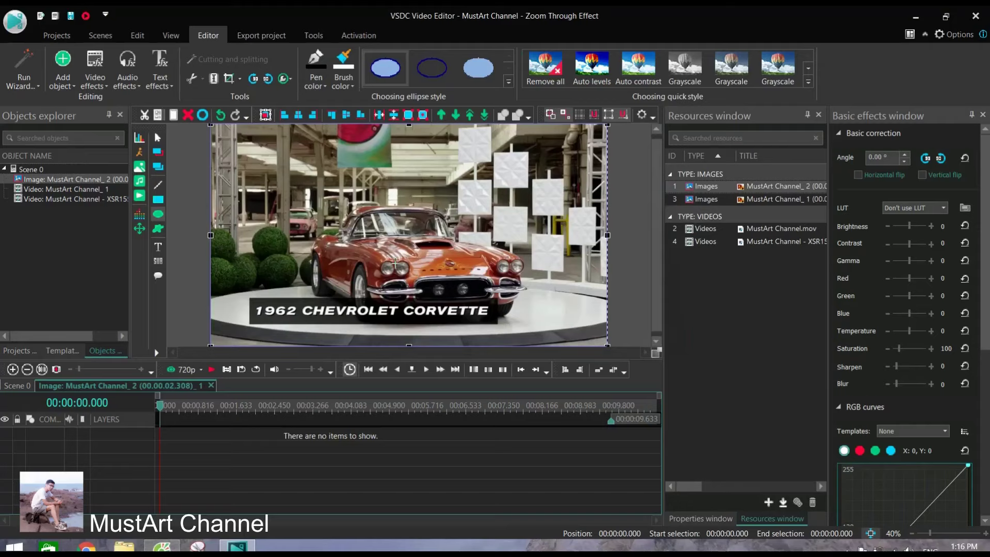
mouse_move(395, 264)
mouse_down()
mouse_move(415, 280)
mouse_move(404, 268)
mouse_up()
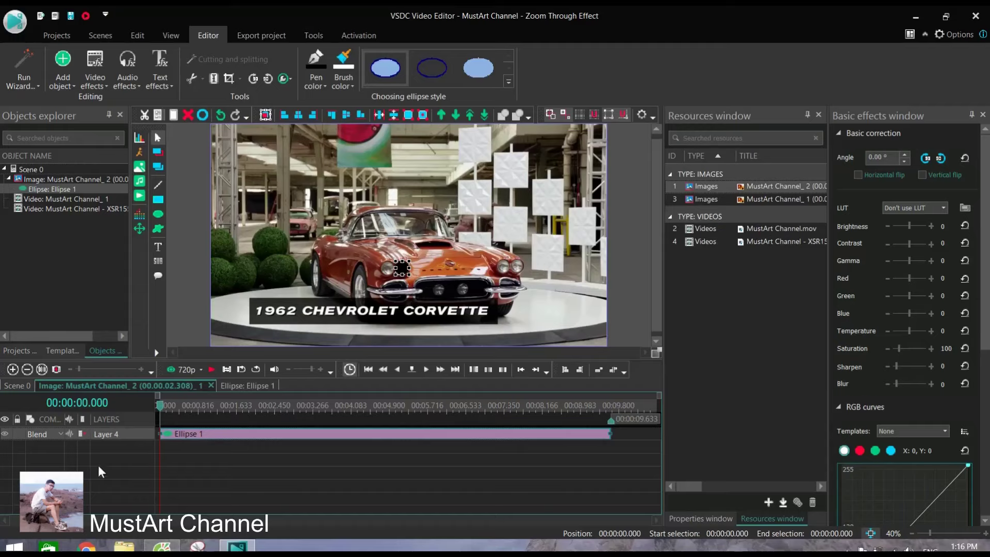
Try the Inverted mask composition mode on the ellipse's layer, and set the layer to Mask instead
click(48, 435)
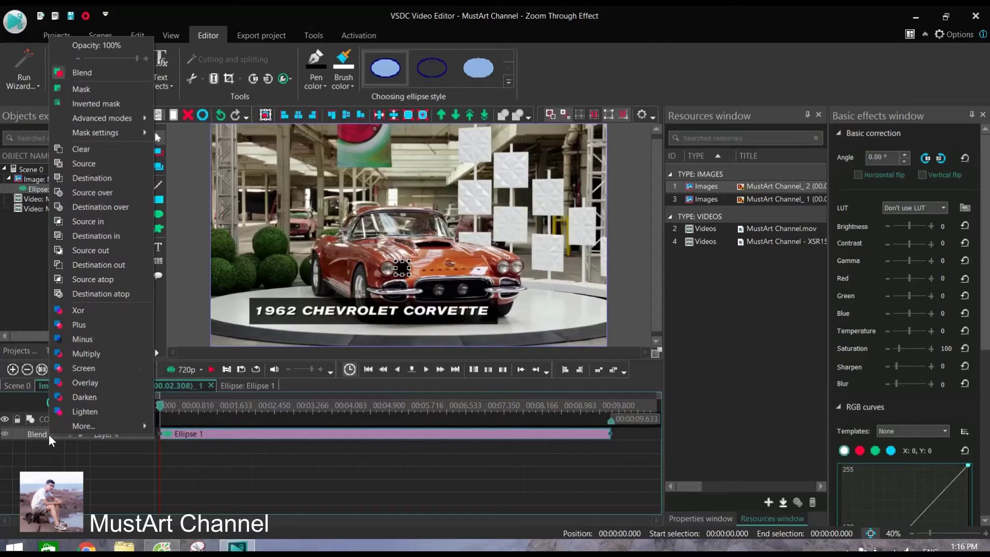
click(93, 104)
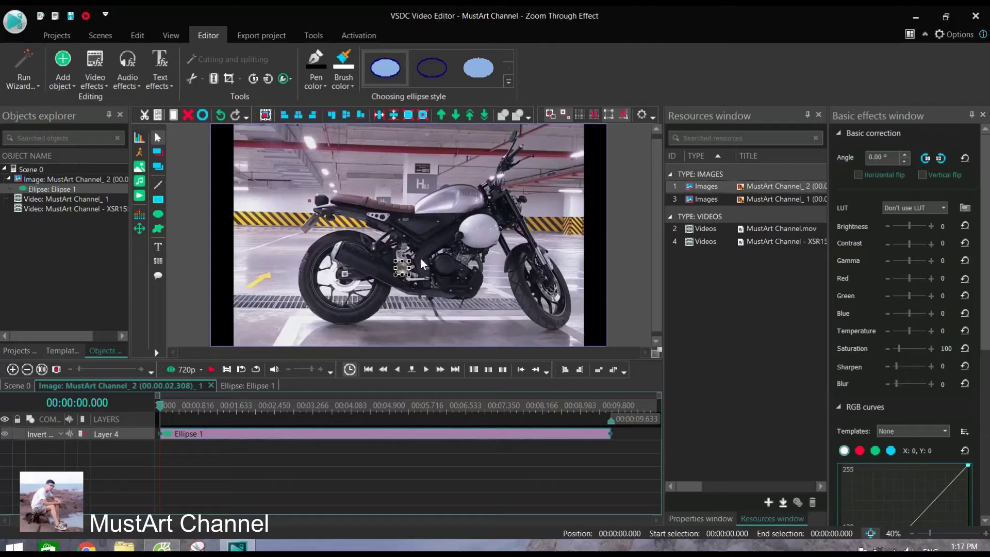
click(40, 432)
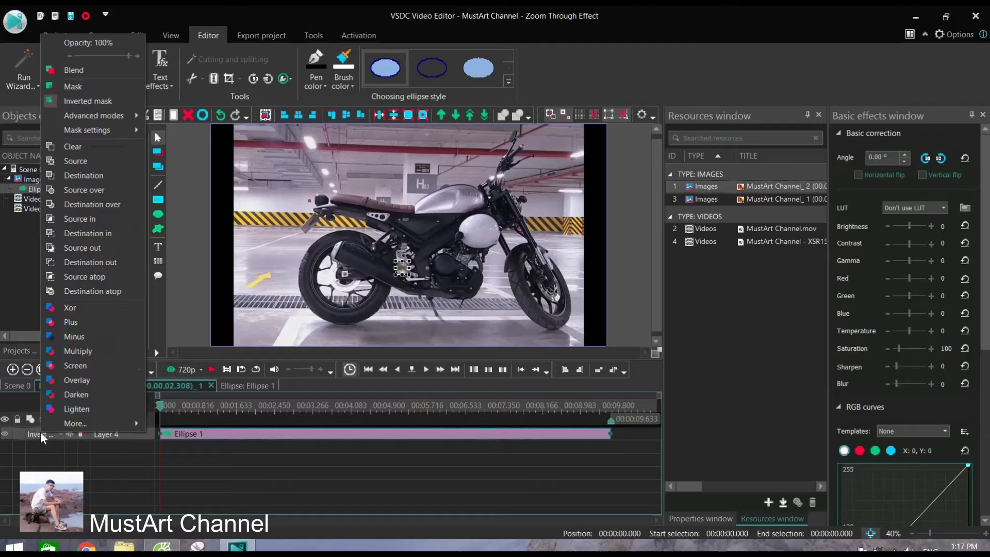
click(83, 88)
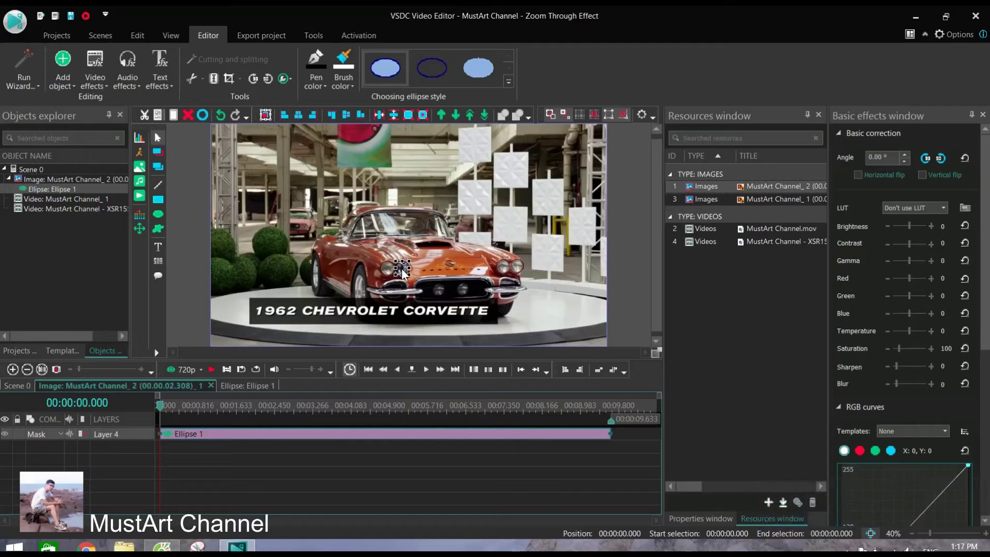
Deselect the ellipse and add a Crop transform effect to the snapshot with the default position settings
click(632, 296)
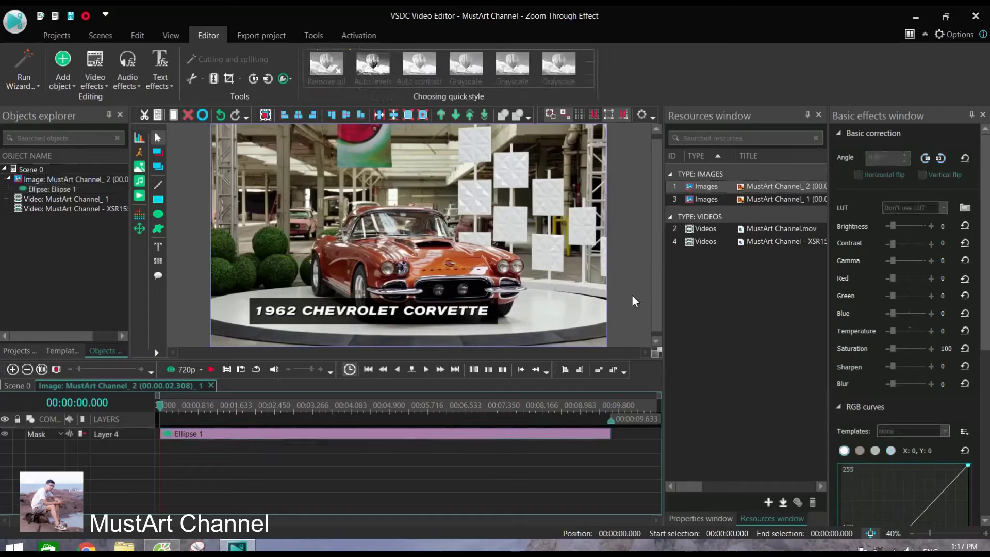
click(717, 518)
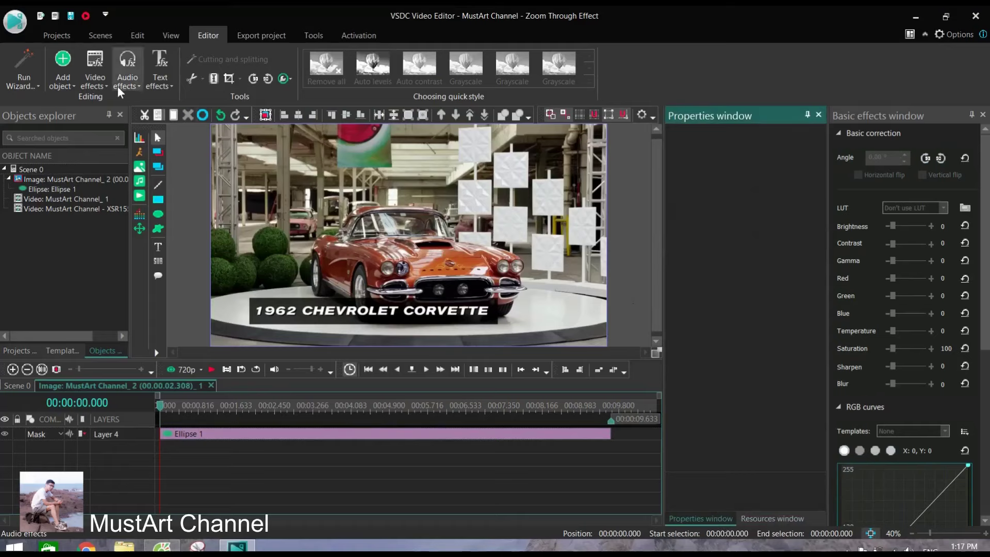
click(103, 85)
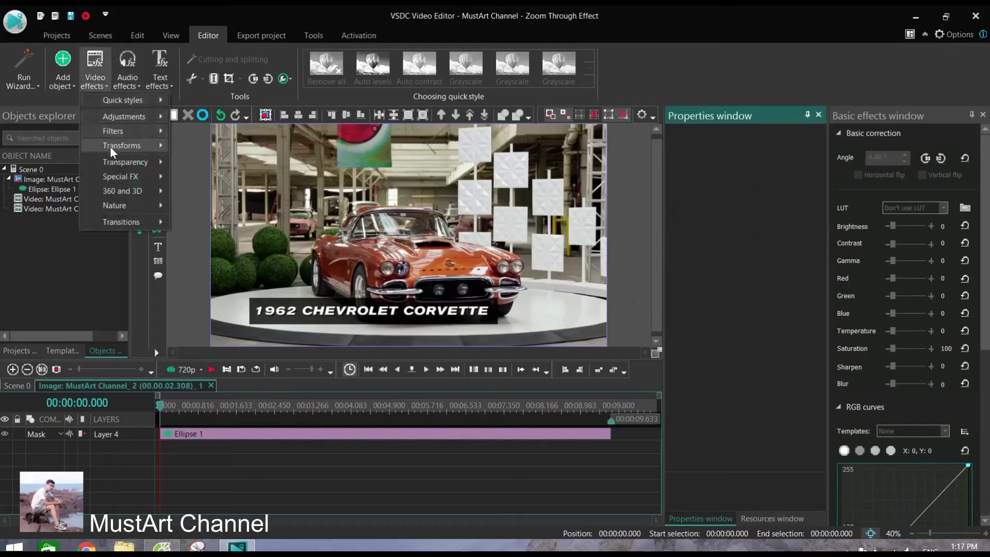
mouse_move(109, 146)
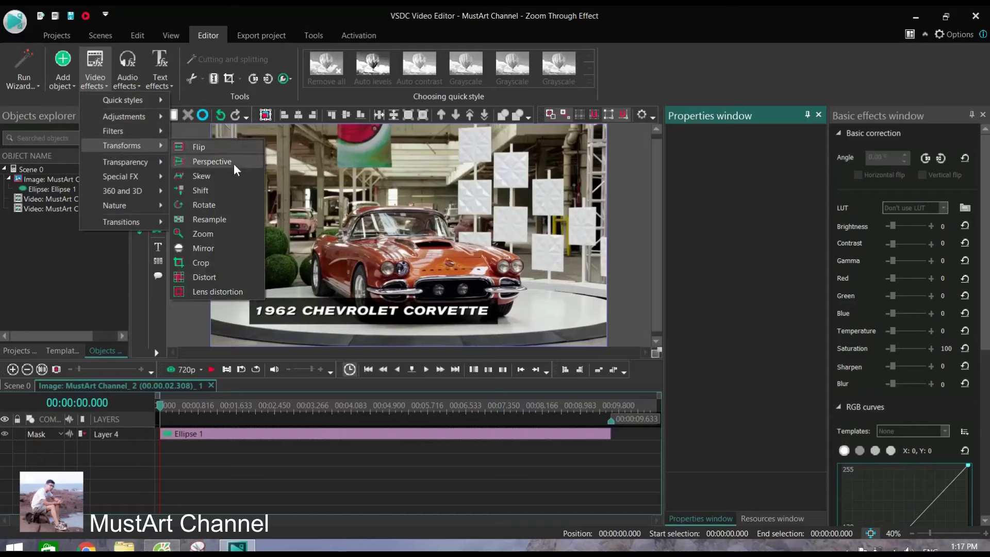
click(202, 262)
click(615, 342)
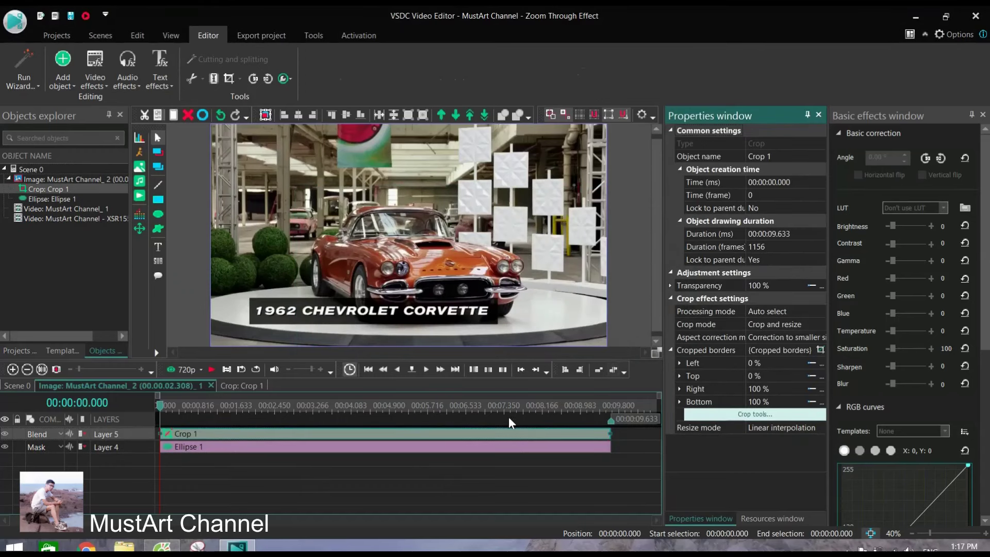
click(438, 439)
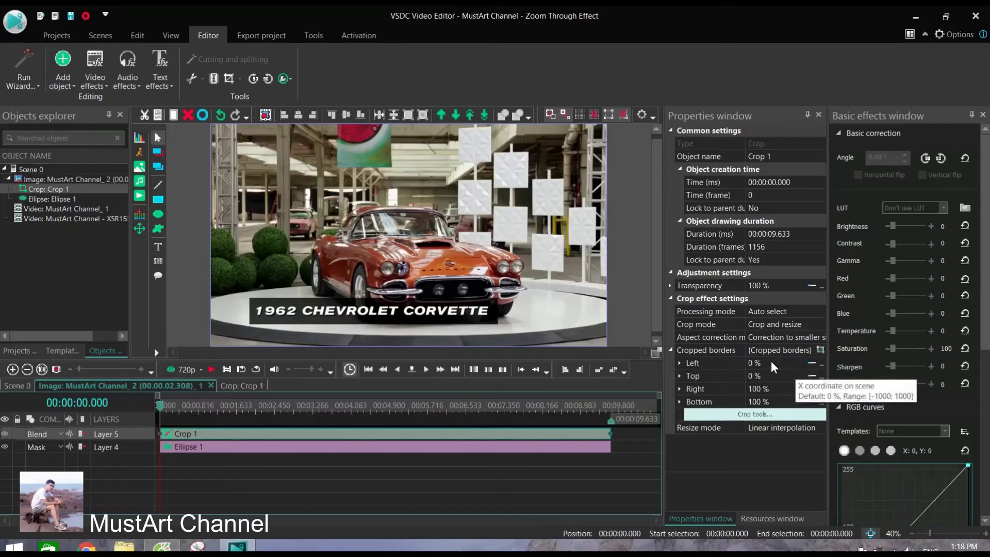
Give the crop borders a linear parameter change and open their crop tools with the playhead at 00:00:02.466
click(813, 364)
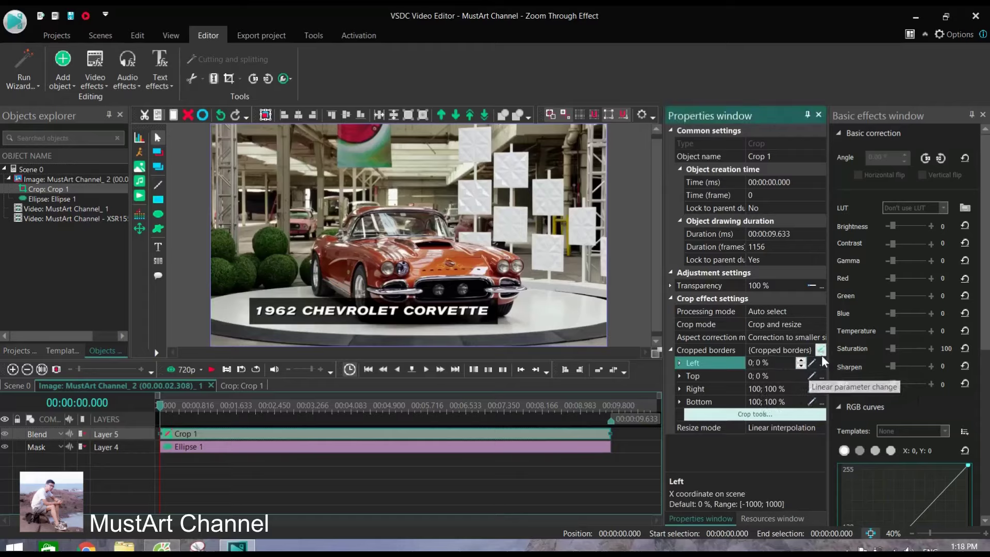
click(766, 416)
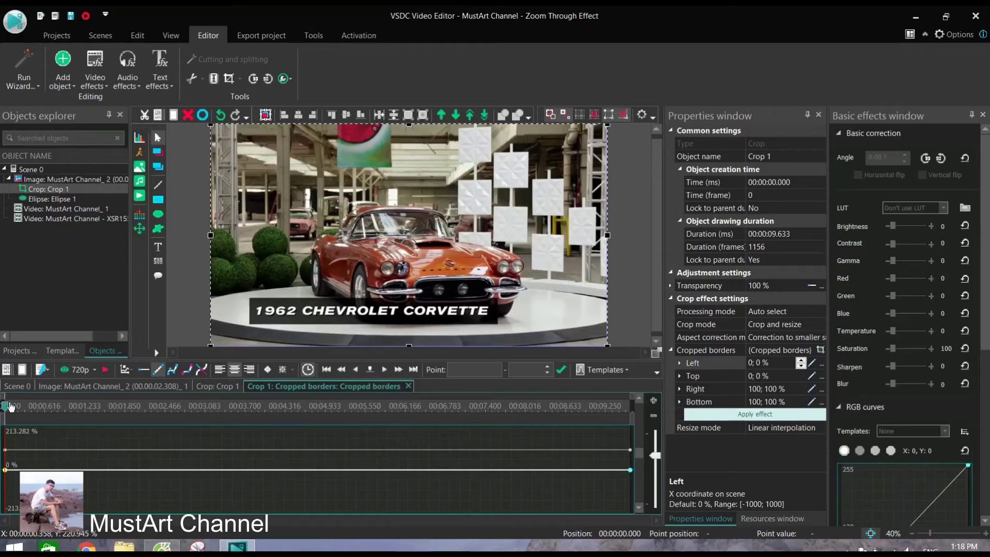
drag(6, 410, 105, 414)
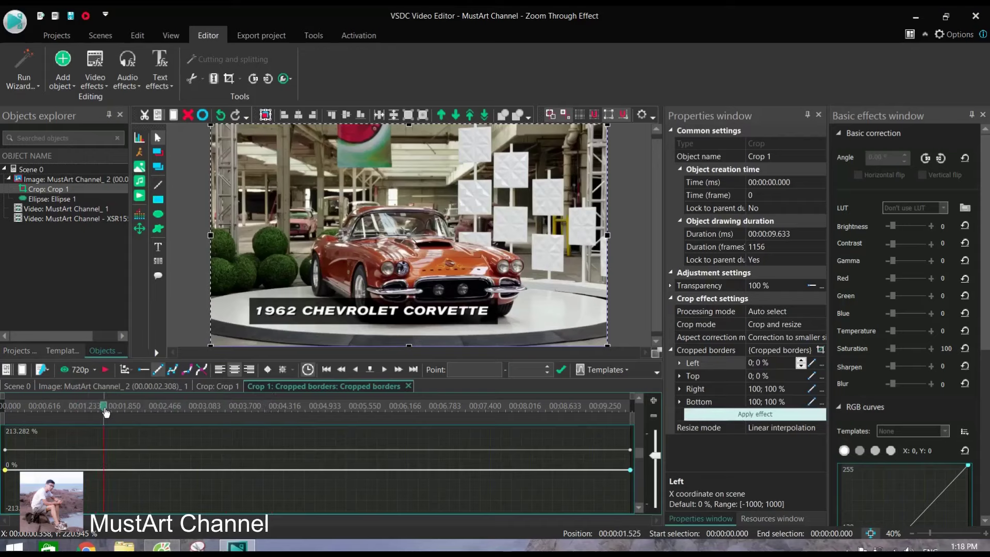
drag(106, 412, 167, 413)
drag(167, 411, 168, 411)
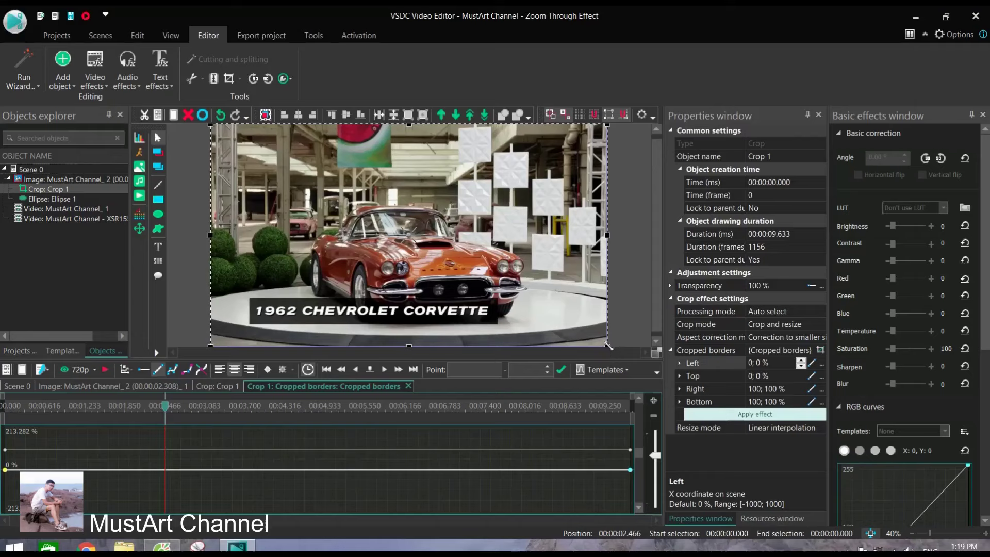
Shrink the crop frame to about the ellipse's size and move it over the ellipse beside the headlight
drag(609, 345, 223, 137)
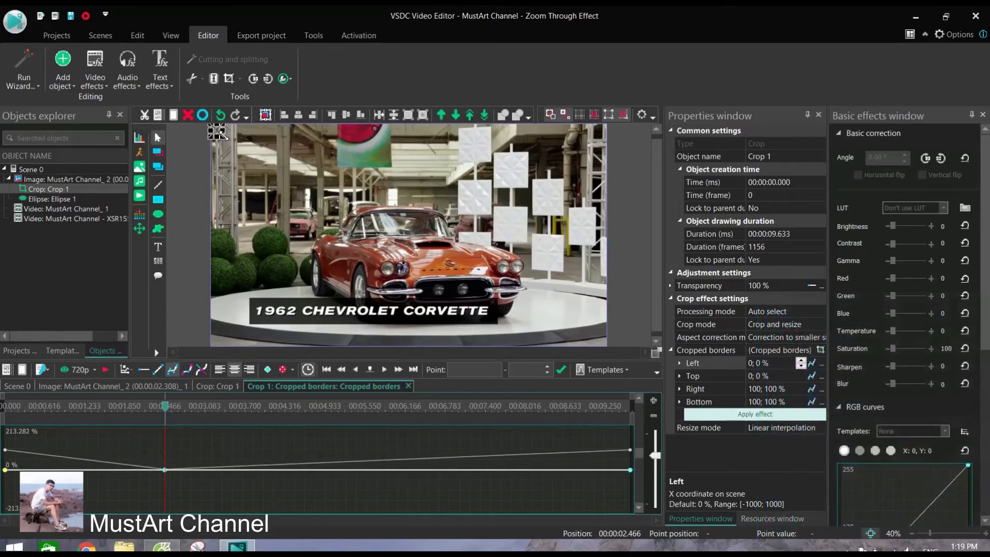
drag(217, 131, 404, 266)
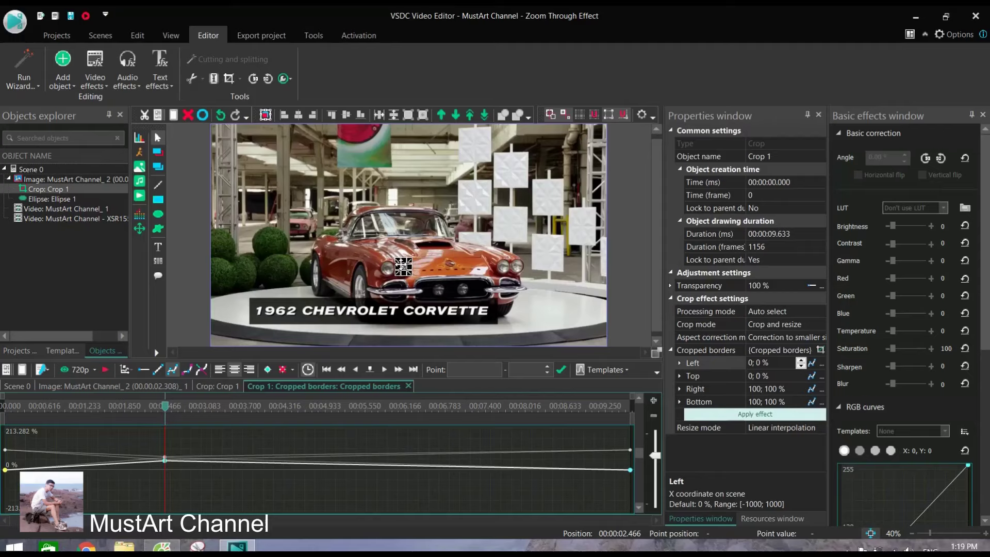
drag(403, 266, 402, 267)
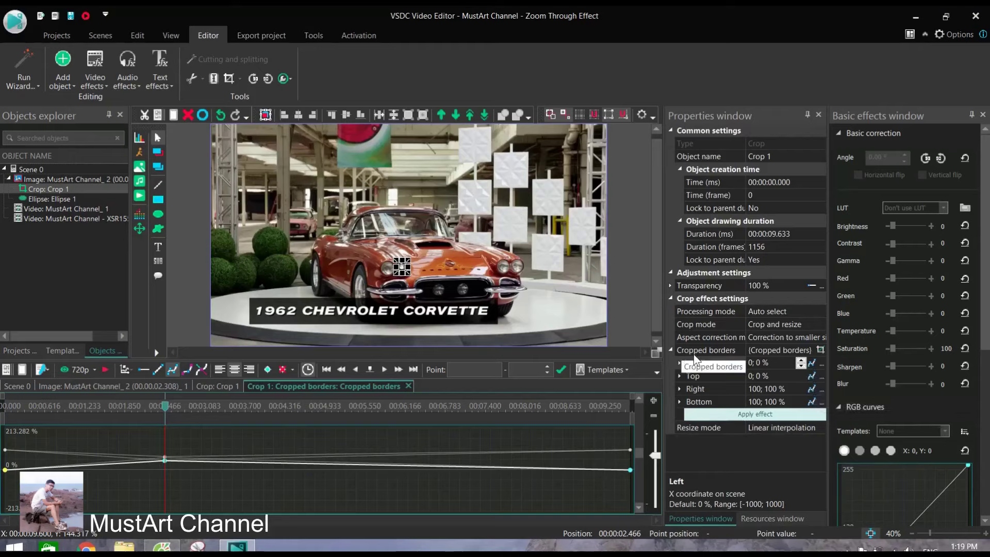
Reset the crop frame at this point to the same borders as the previous point
click(821, 350)
click(818, 348)
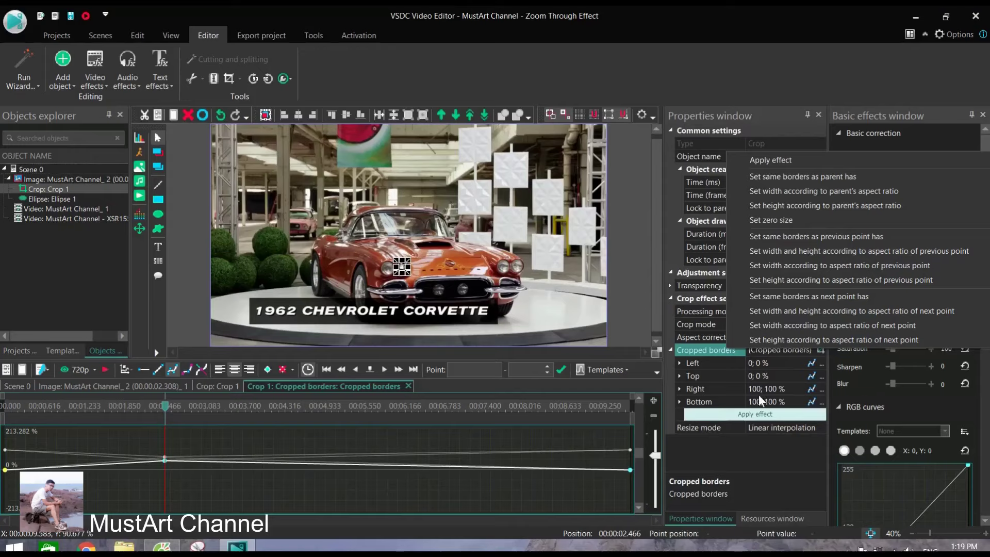
click(827, 237)
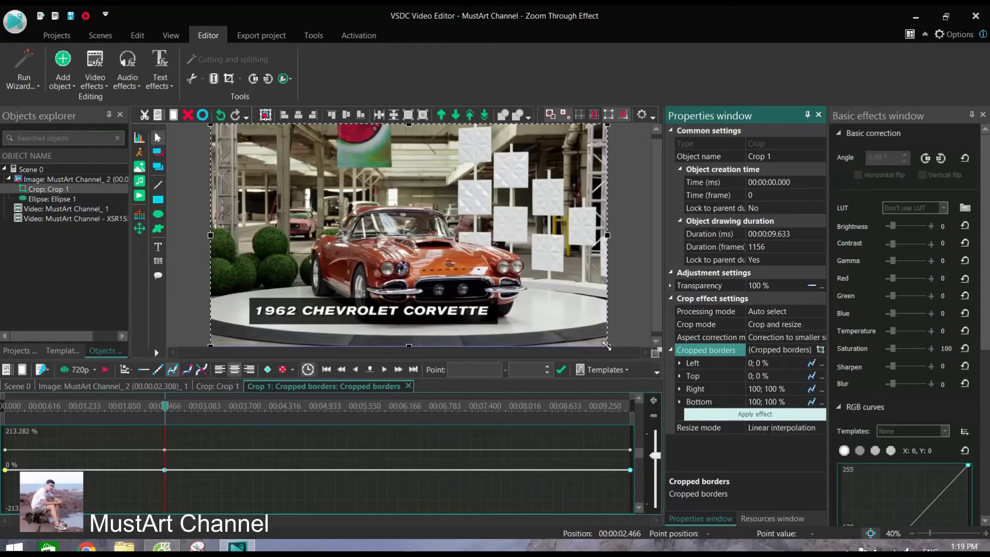
Fit the crop frame tightly around the ellipse at 00:00:02.466 and play the scene to preview the zoom
drag(606, 346, 402, 267)
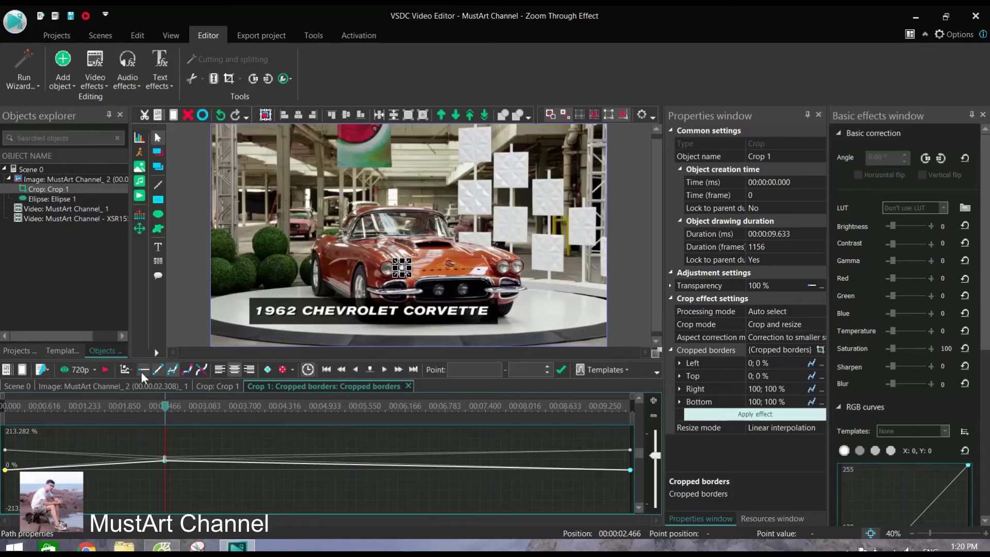
click(105, 370)
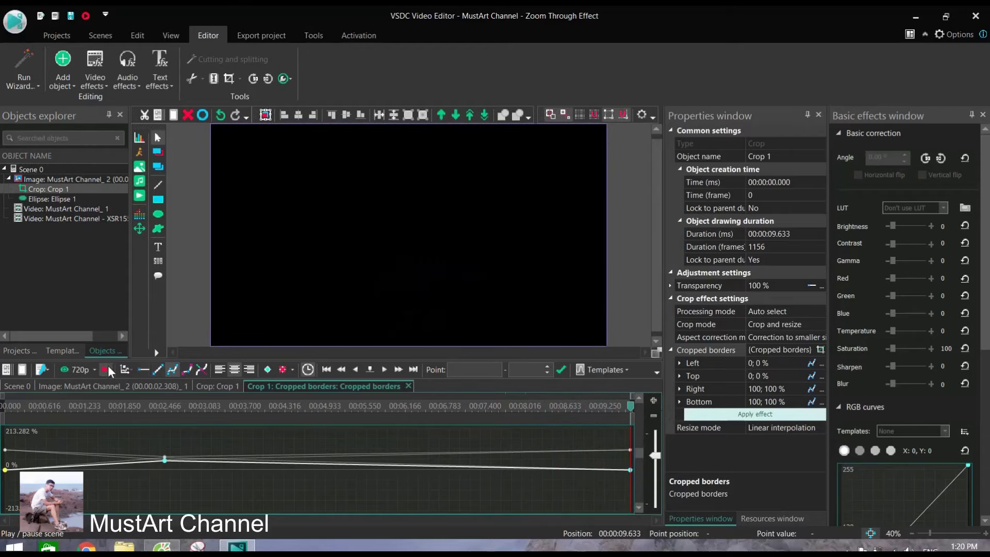
Give the last crop point, at 00:00:09.625, the same borders as the previous point and apply the crop effect
click(628, 408)
drag(629, 411, 632, 410)
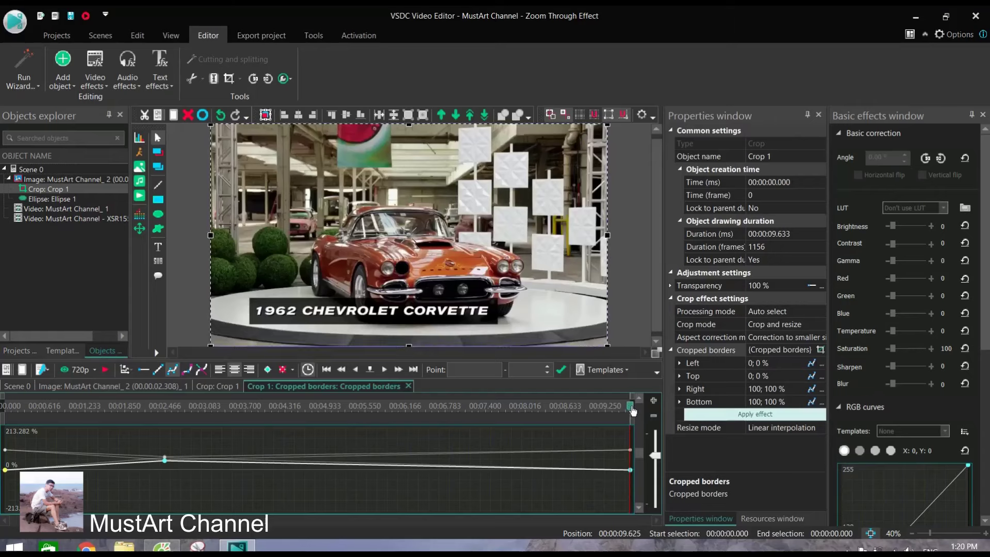
click(821, 350)
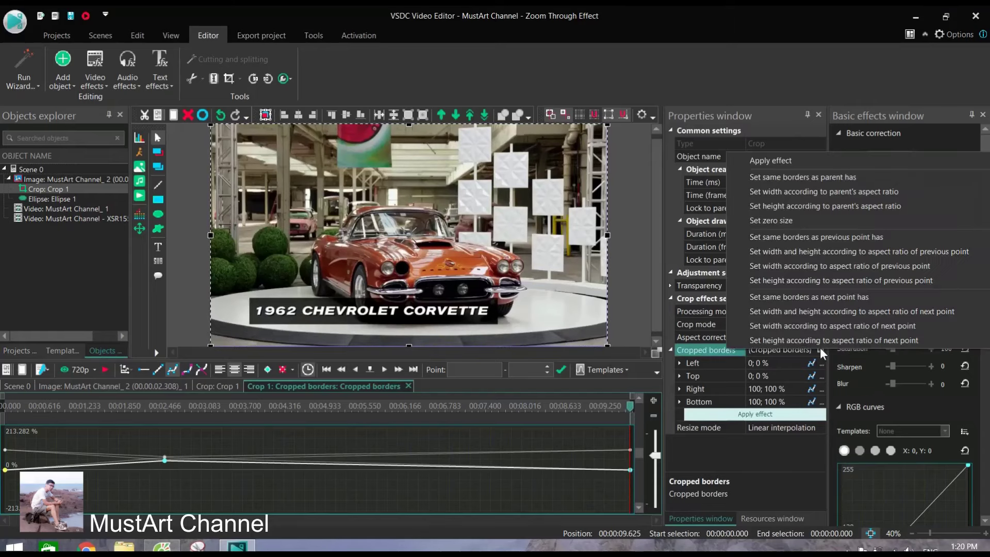
click(806, 239)
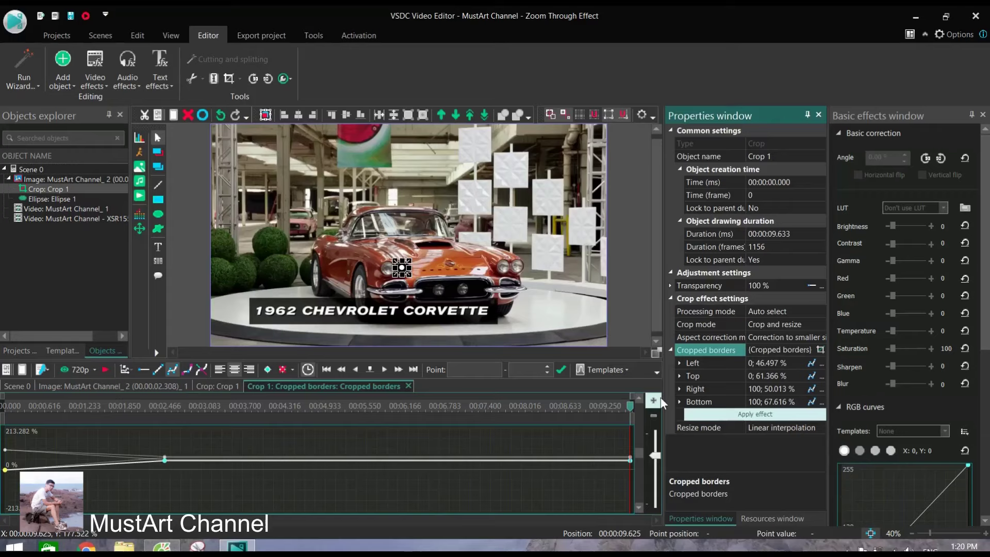
click(754, 415)
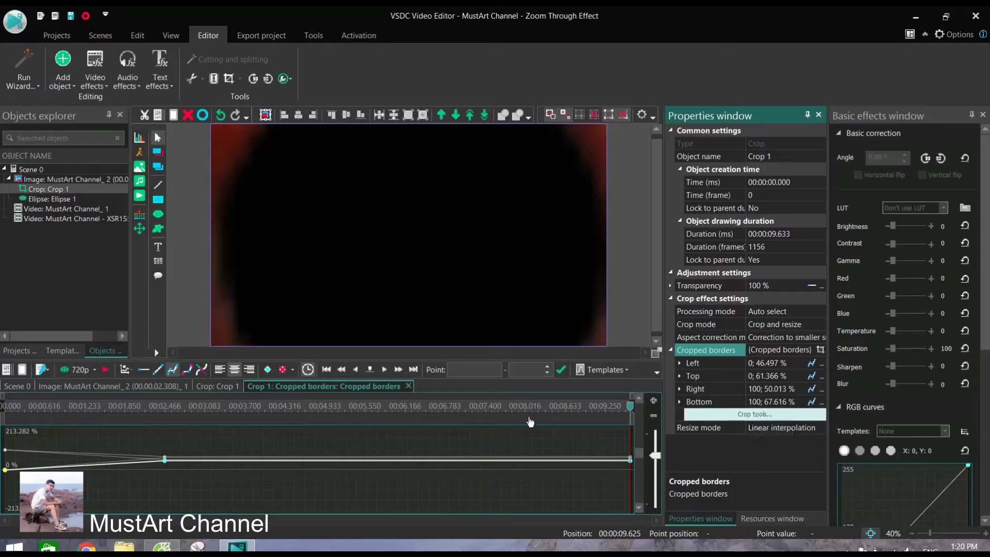
Play the snapshot's crop animation from its beginning to preview the zoom into the motorcycle clip
click(106, 369)
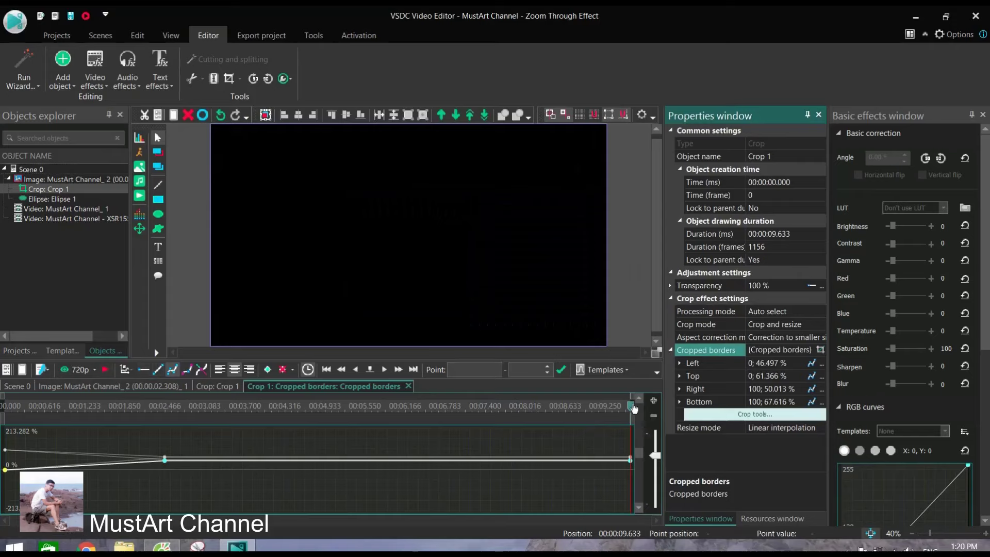
drag(631, 406, 4, 406)
click(104, 369)
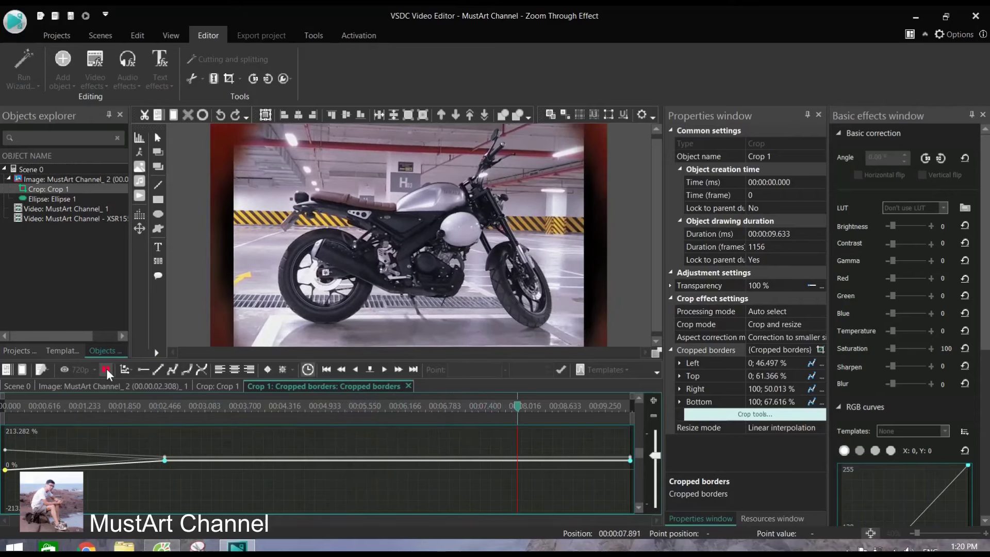
click(106, 368)
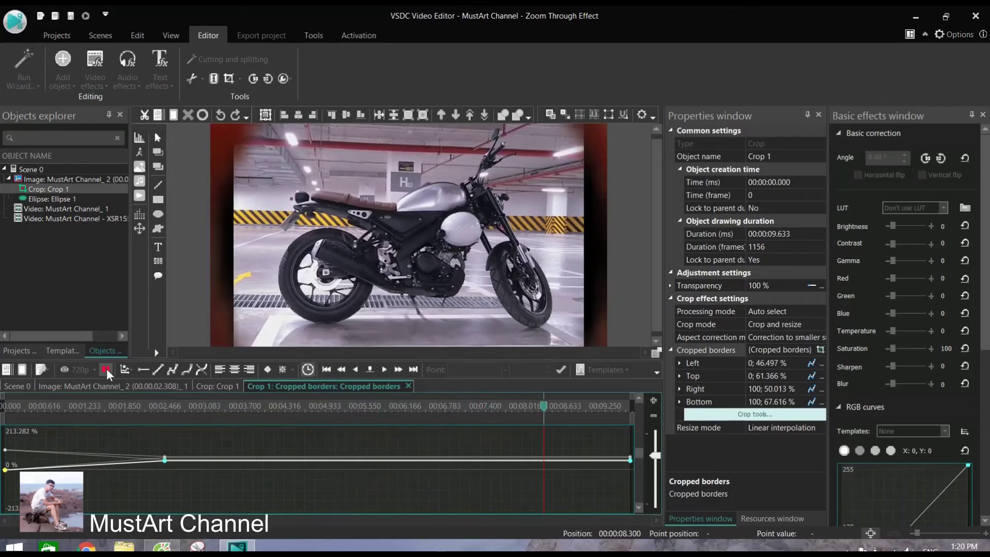
Return to the main scene timeline and preview the full transition from 00:00:01.866 in the car clip
click(29, 386)
click(191, 332)
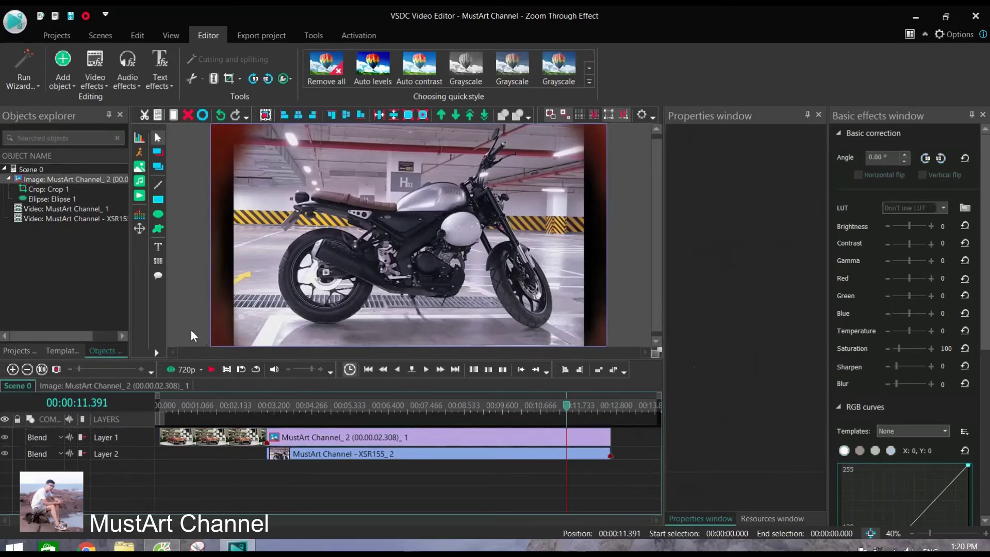
drag(567, 410, 227, 424)
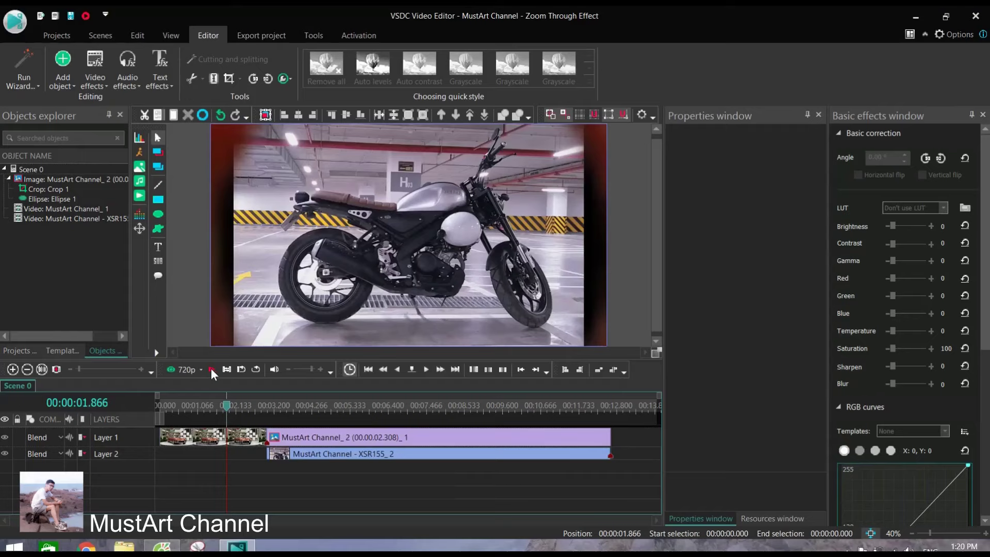
click(211, 369)
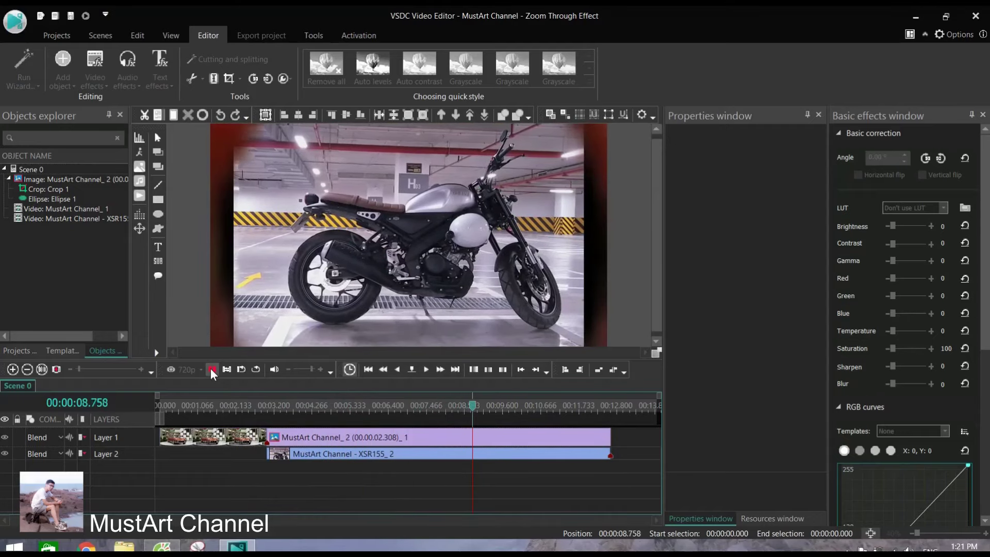
click(211, 370)
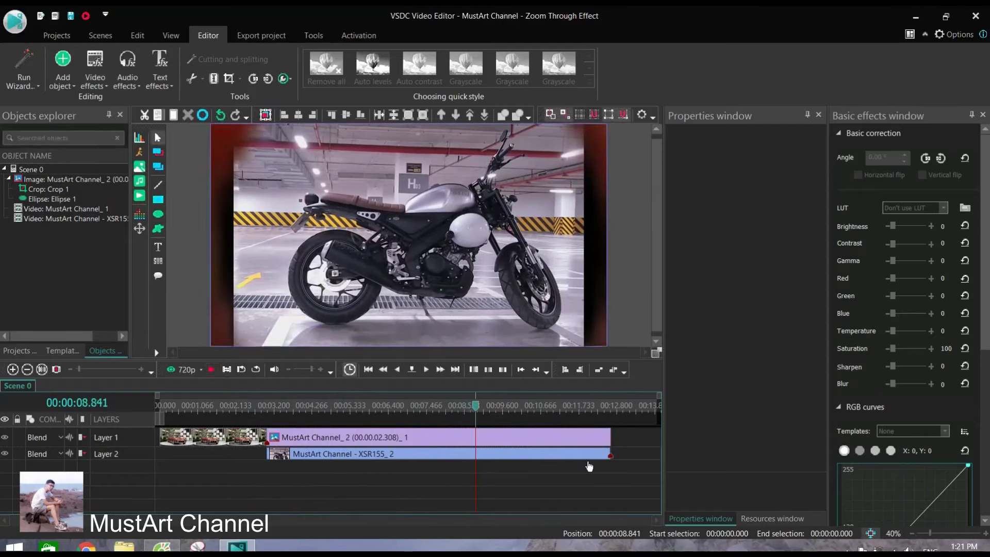
Show the project's image and video resources
click(774, 519)
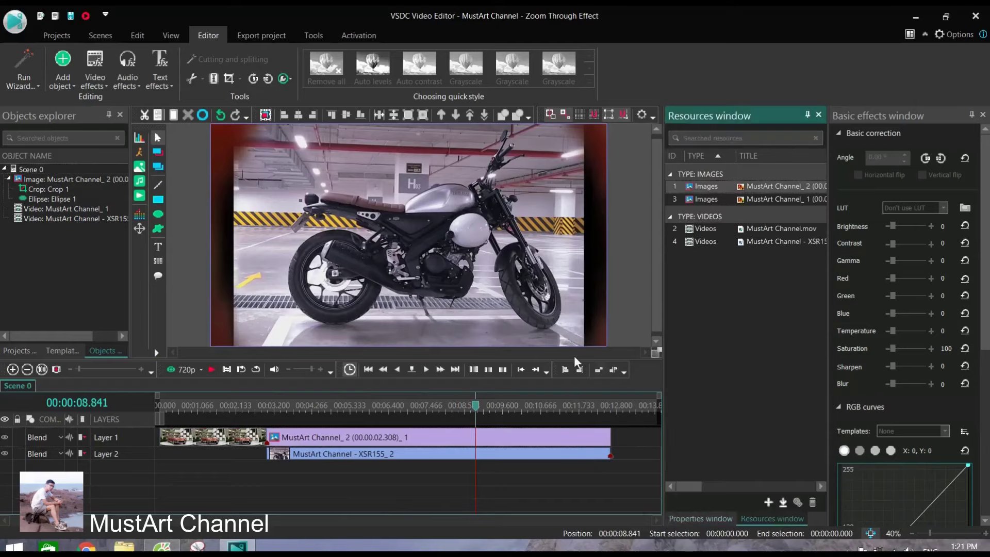